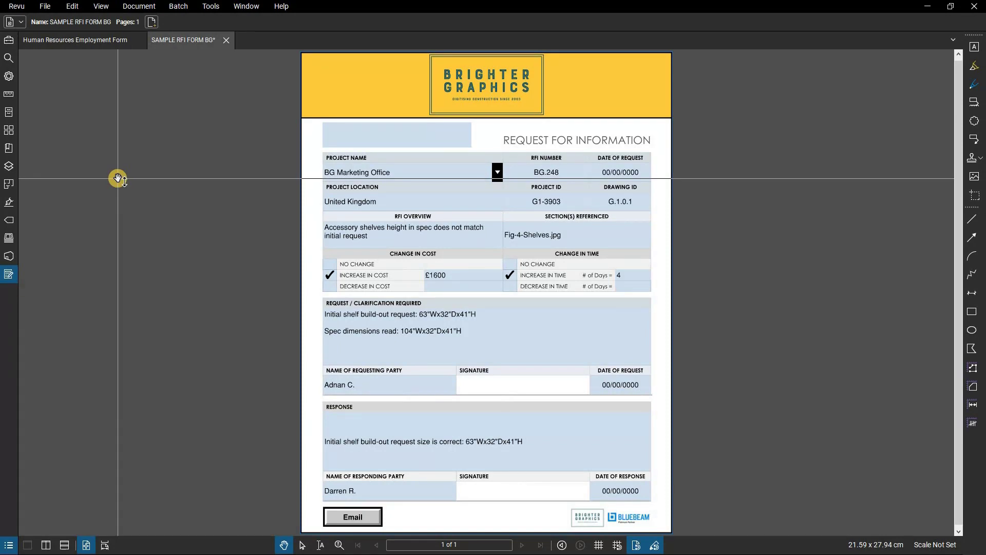
# End the spec dimensions line with 'Urgent' and keep BG Marketing Office as the project name
pyautogui.click(469, 330)
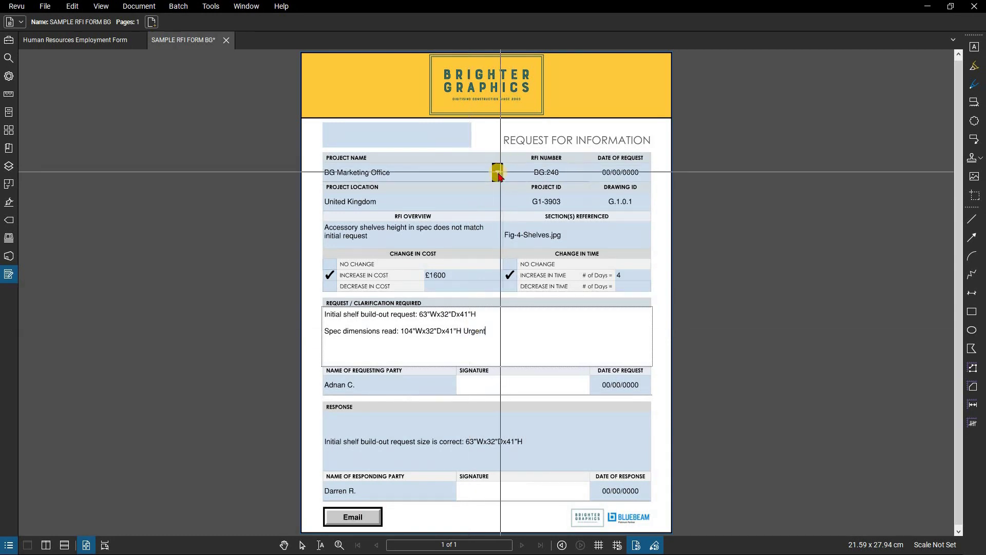
pyautogui.click(498, 172)
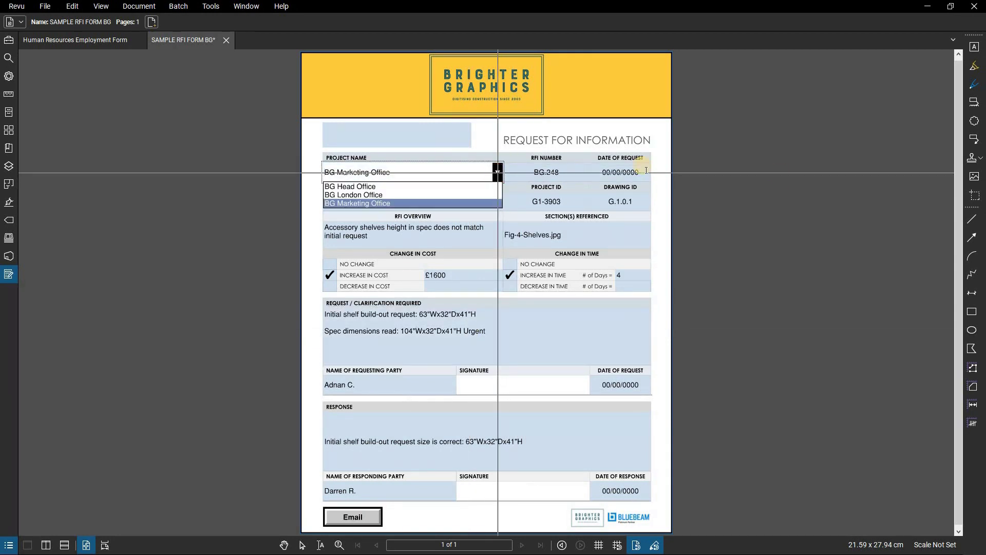
pyautogui.click(788, 172)
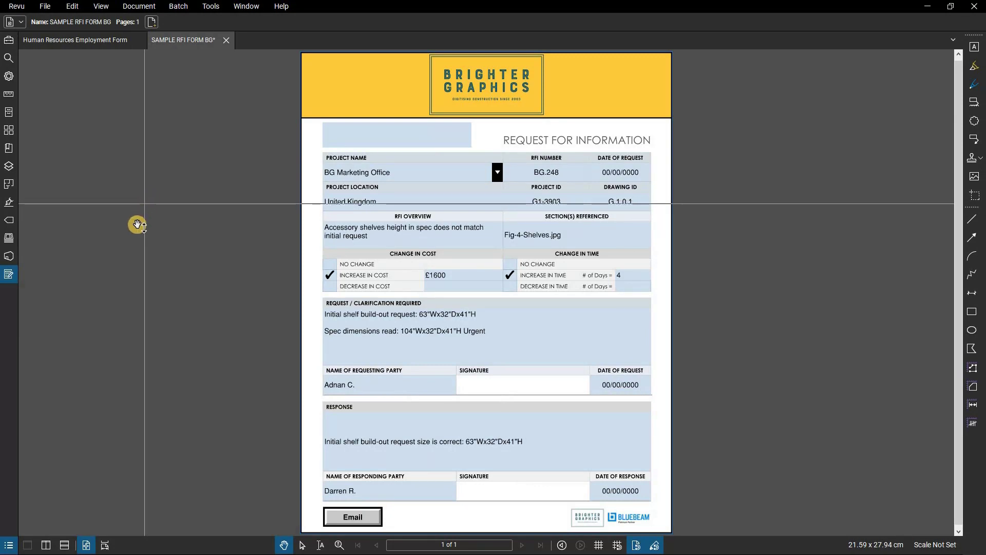
# Draw text field Text18 across the space above the Request for Information heading
pyautogui.click(10, 273)
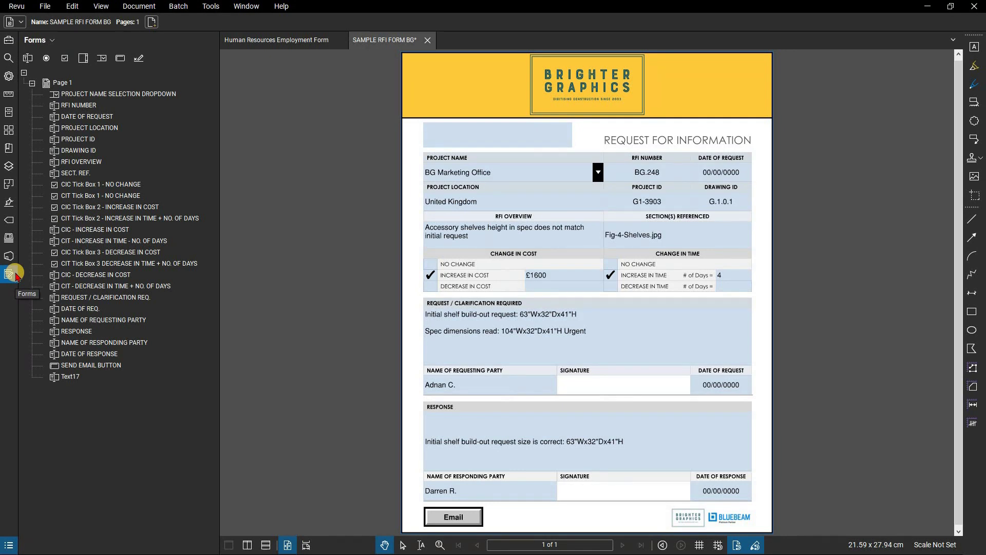
pyautogui.click(26, 58)
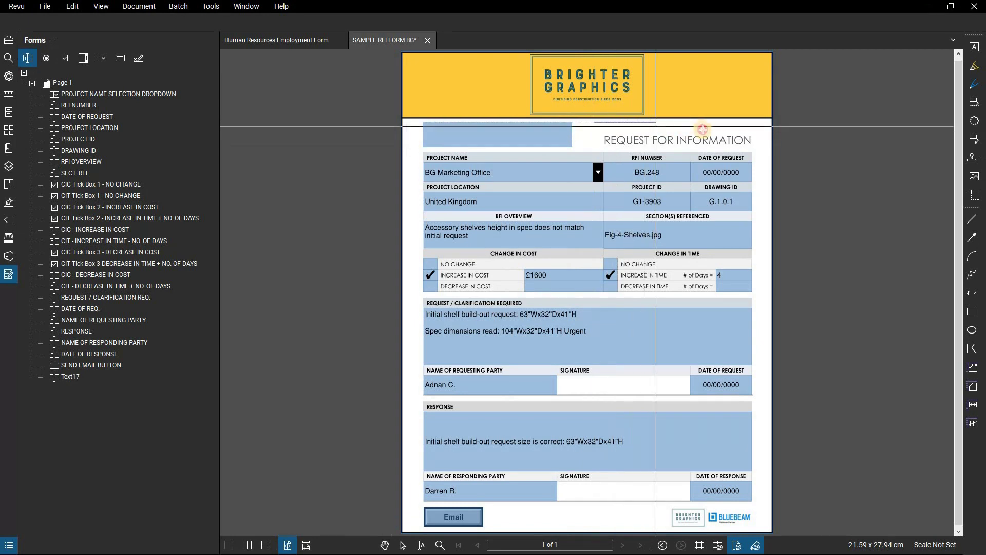
pyautogui.moveTo(594, 122); pyautogui.dragTo(752, 129)
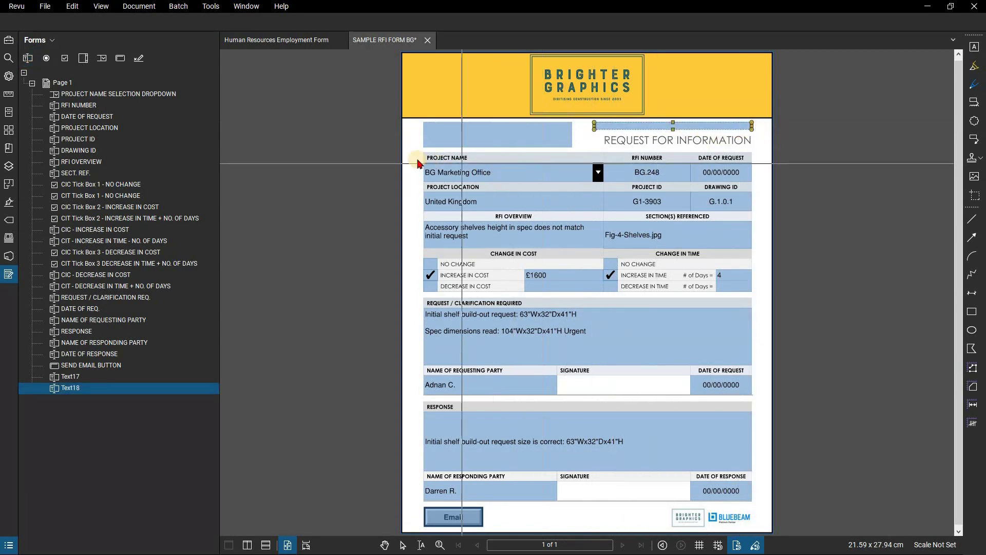
pyautogui.press('Escape')
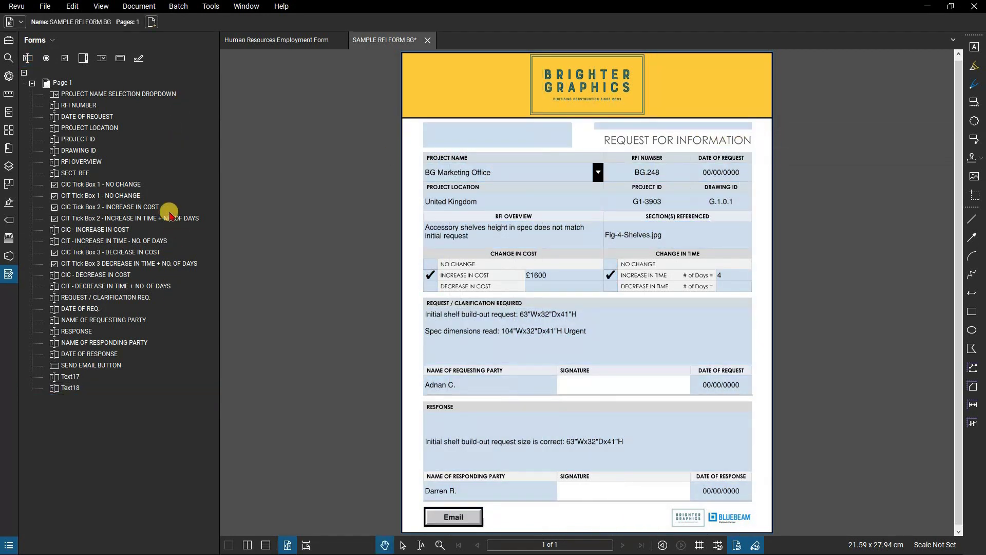
# Place radio buttons Choice1 and Choice2 in Group1 beside the Project Name and Project Location rows
pyautogui.click(46, 60)
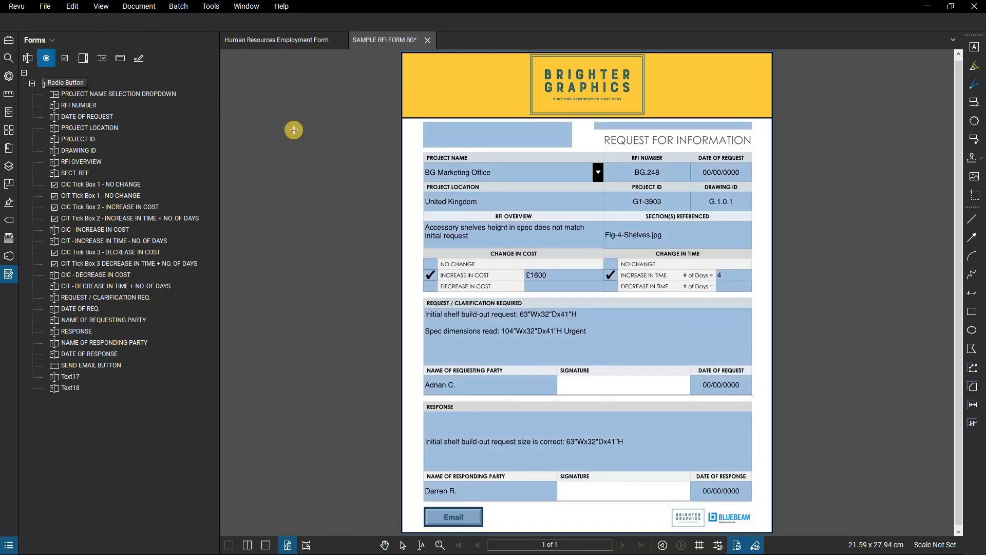
pyautogui.click(415, 163)
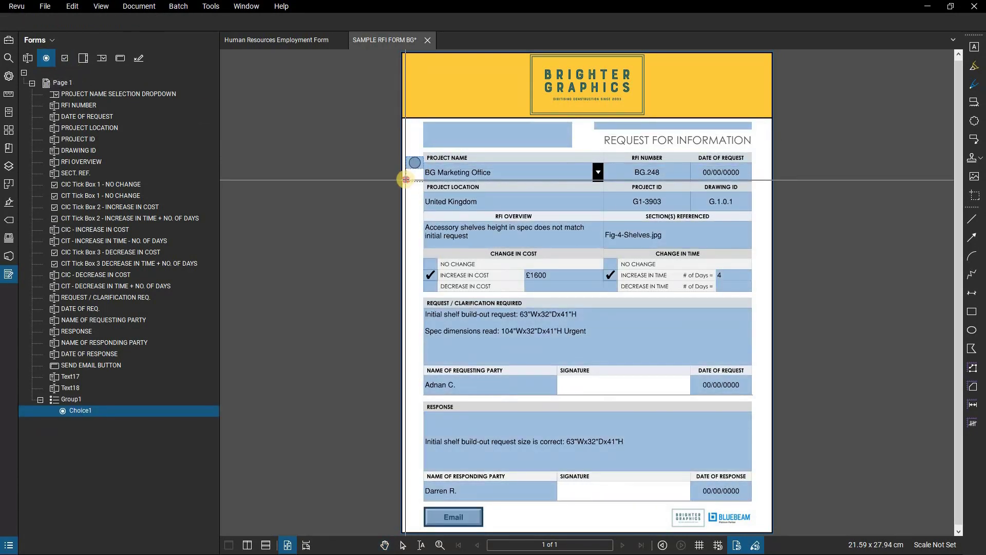
pyautogui.click(415, 187)
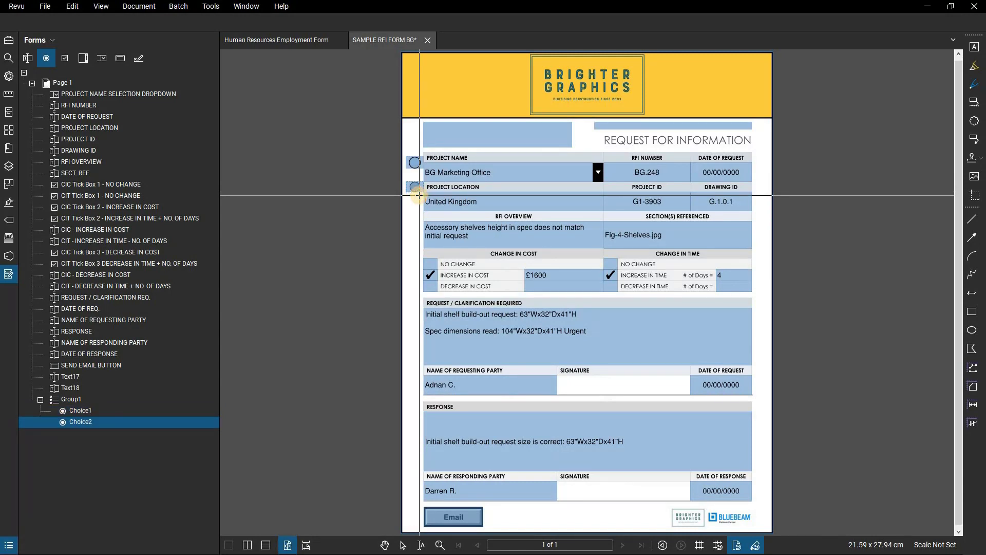
pyautogui.press('Escape')
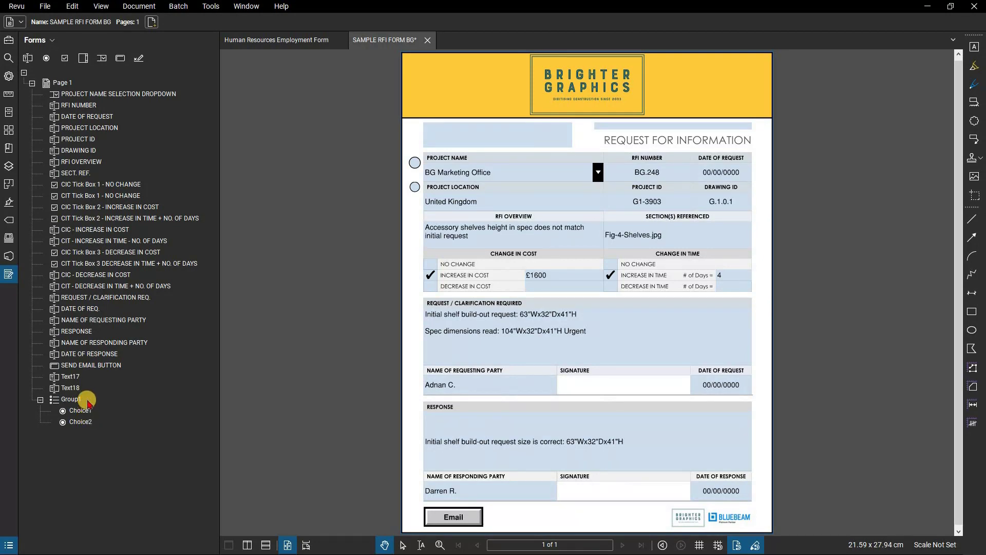
pyautogui.click(53, 40)
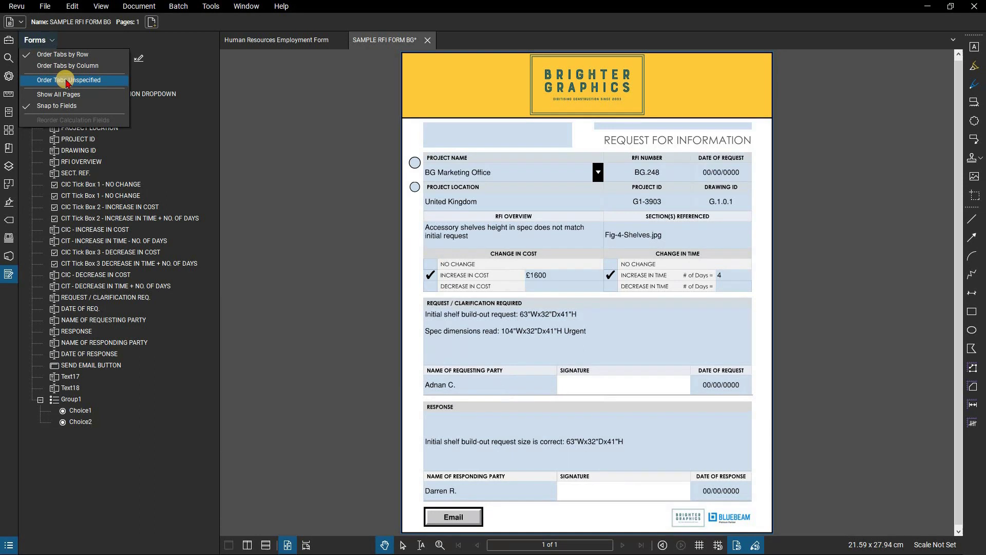
pyautogui.click(242, 100)
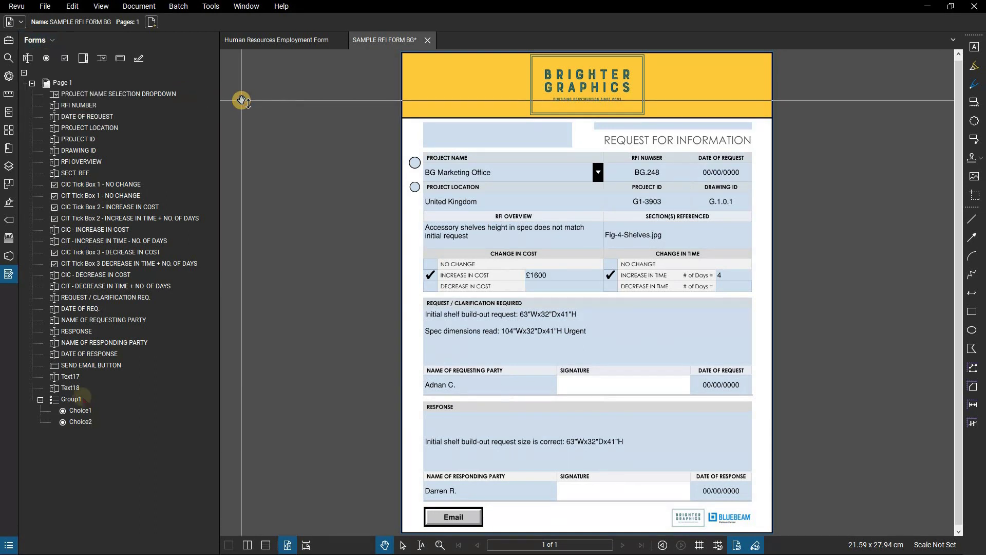
pyautogui.click(72, 388)
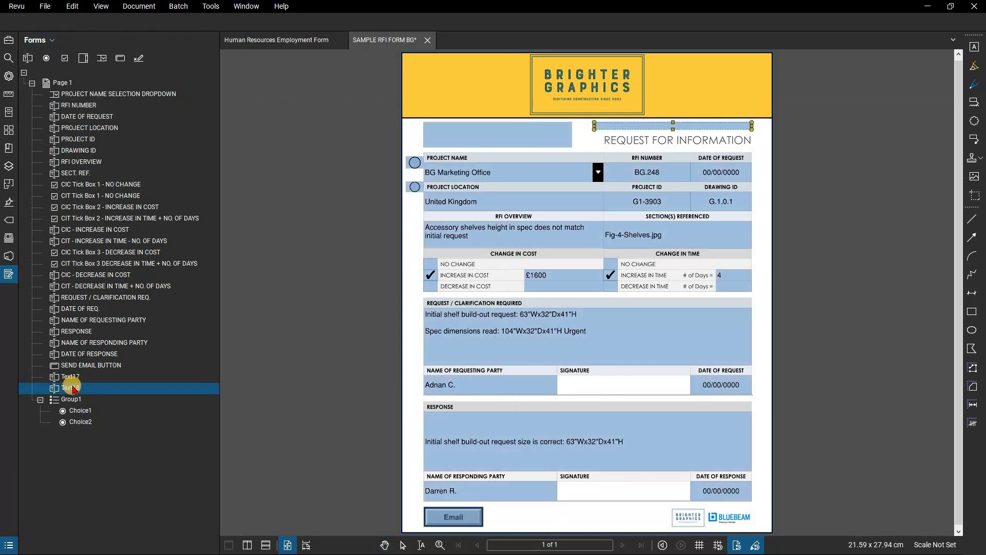
# Turn on Multi-line for Text18, then select the Project Name dropdown field to view its settings
pyautogui.click(6, 80)
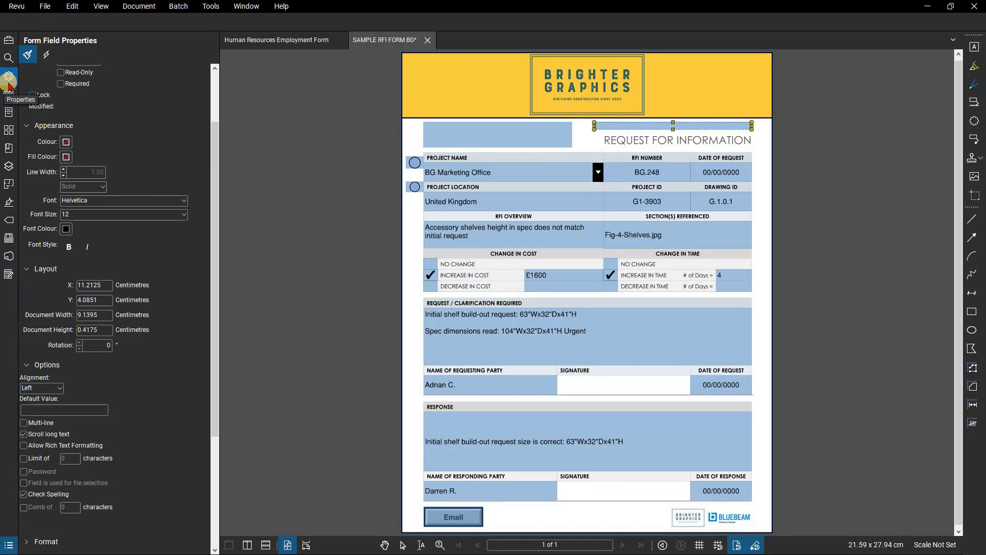
pyautogui.scroll(-3, 77, 187)
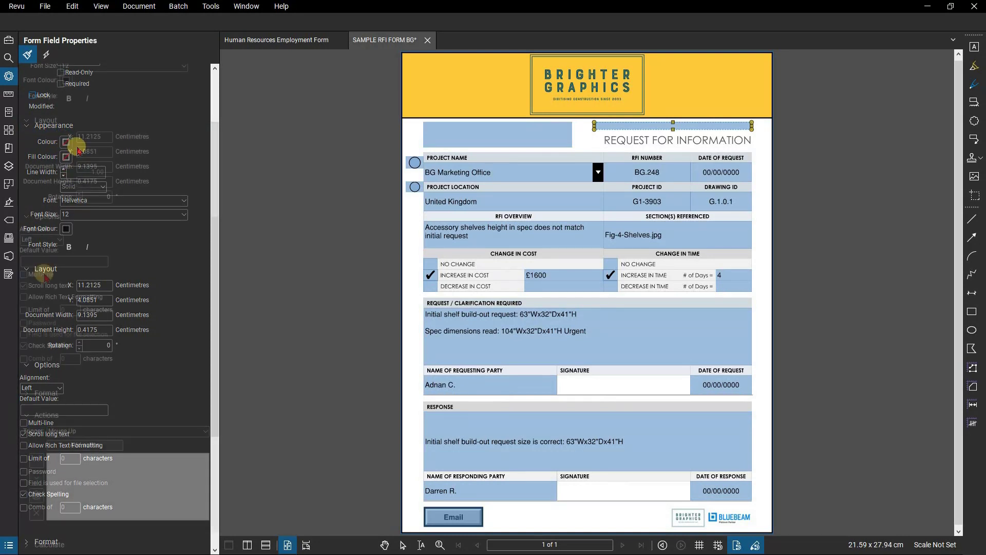
pyautogui.click(44, 275)
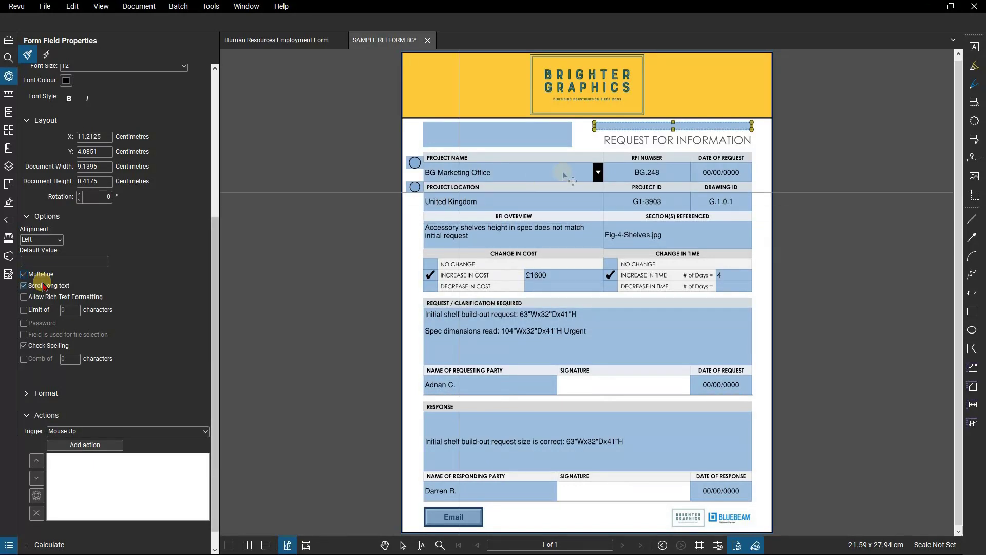
pyautogui.click(597, 173)
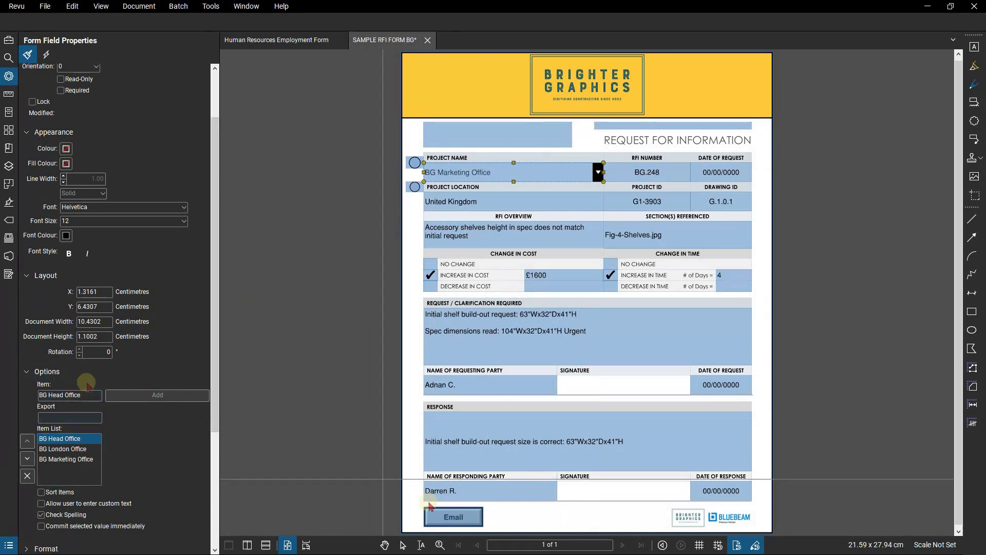
# Select the SEND EMAIL BUTTON field and scroll its properties down to the Mouse Up action settings
pyautogui.click(442, 518)
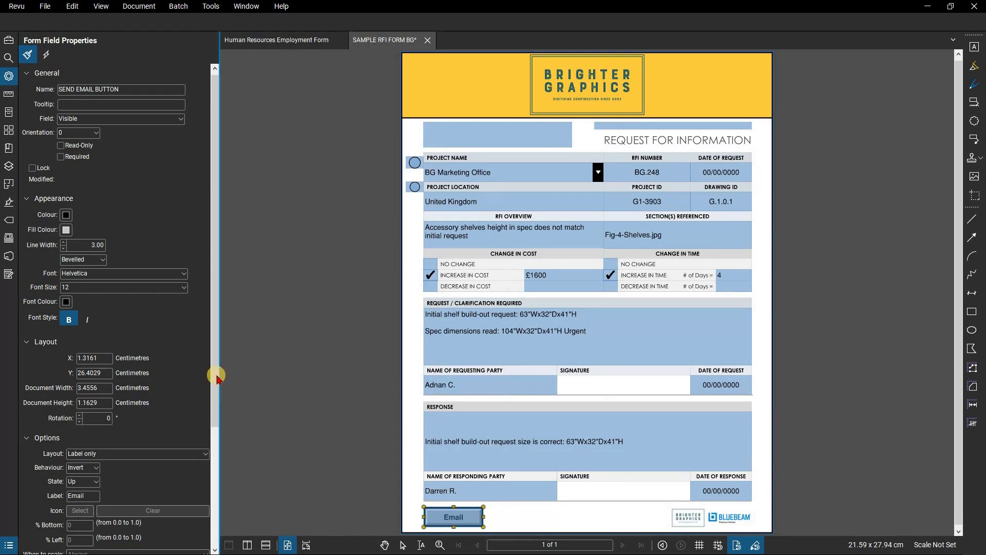
pyautogui.moveTo(216, 374); pyautogui.dragTo(218, 498)
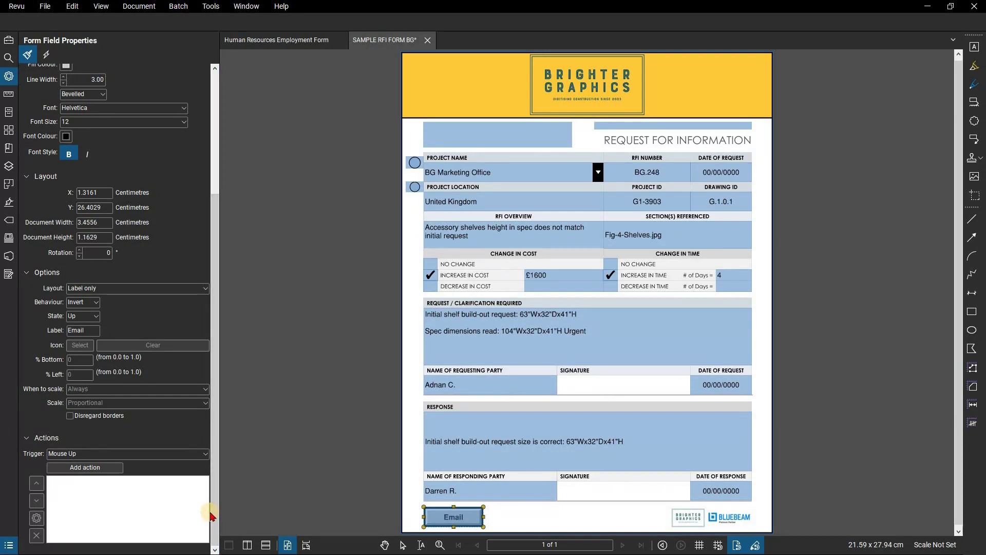
# Keep Mouse Up as the trigger and pick a Form-category action for the Email button
pyautogui.click(140, 454)
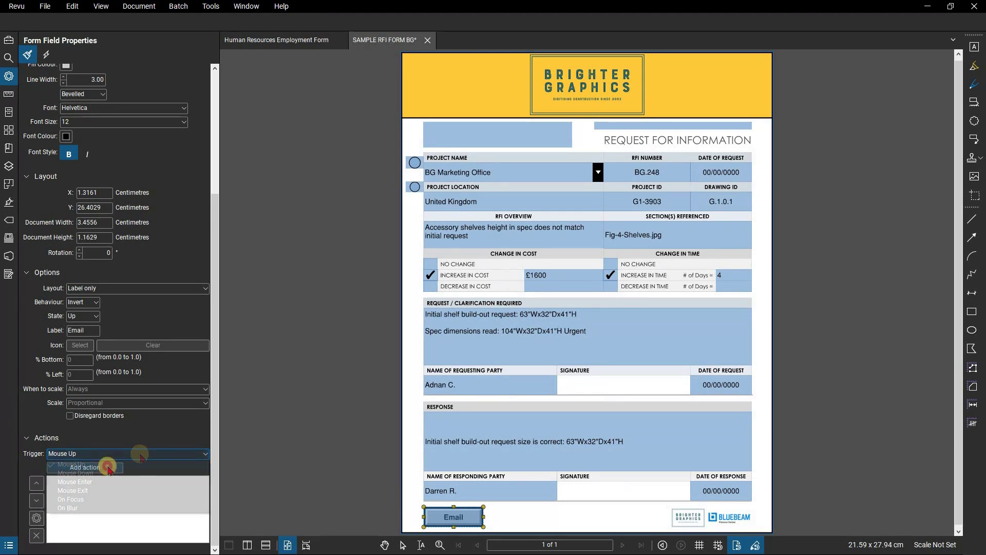
pyautogui.click(84, 464)
pyautogui.click(98, 467)
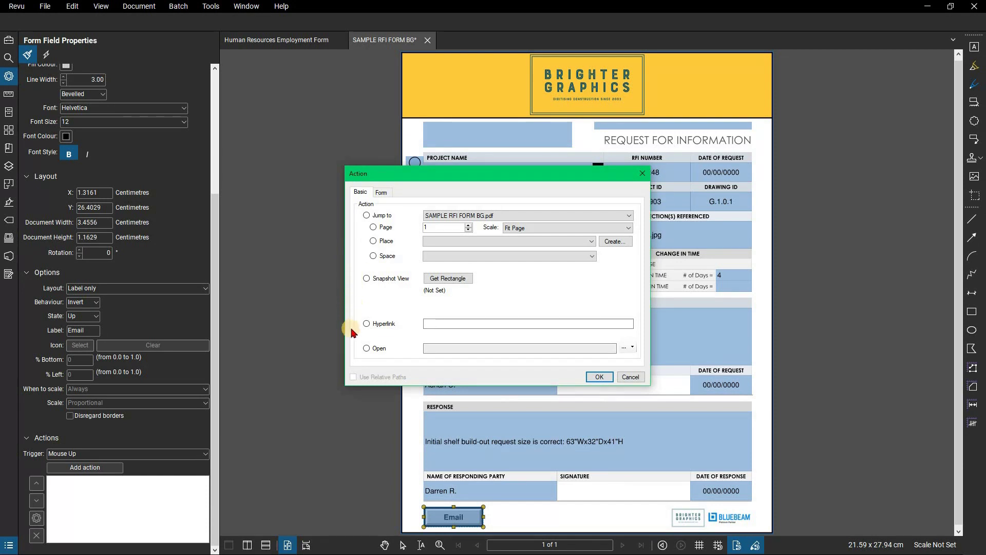
pyautogui.click(381, 192)
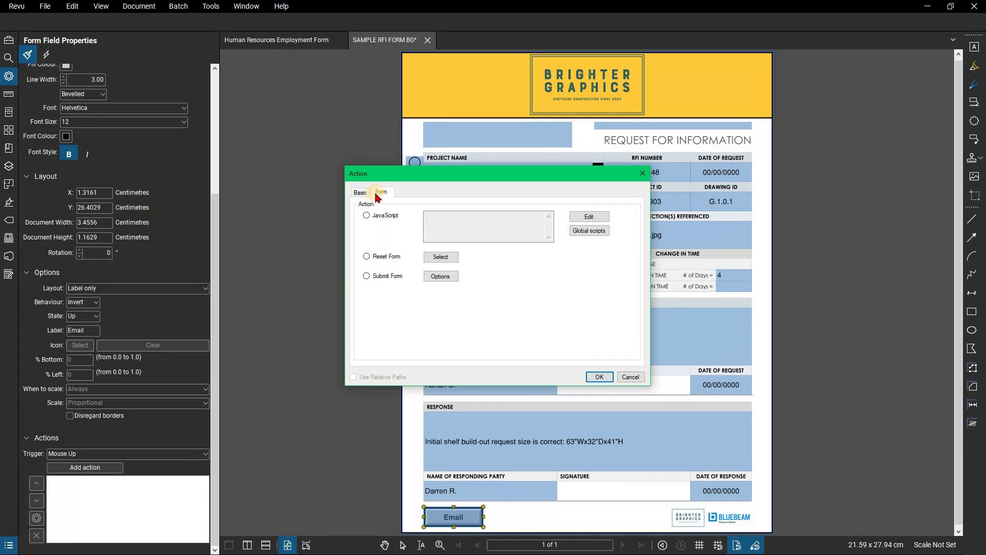
pyautogui.click(367, 215)
# Fit the Human Resources Employment Form page and run Automatically Create Form Fields on it
pyautogui.click(286, 40)
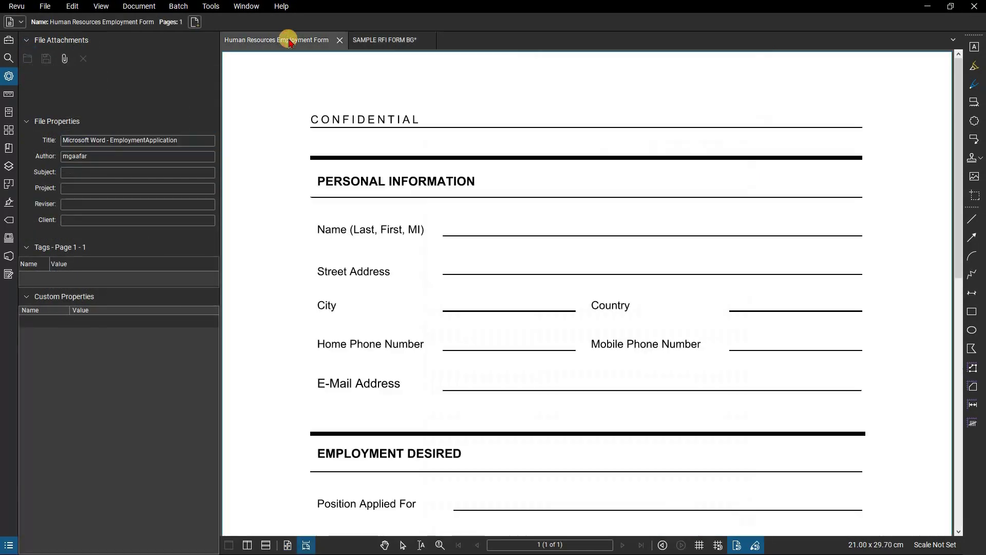
pyautogui.click(288, 545)
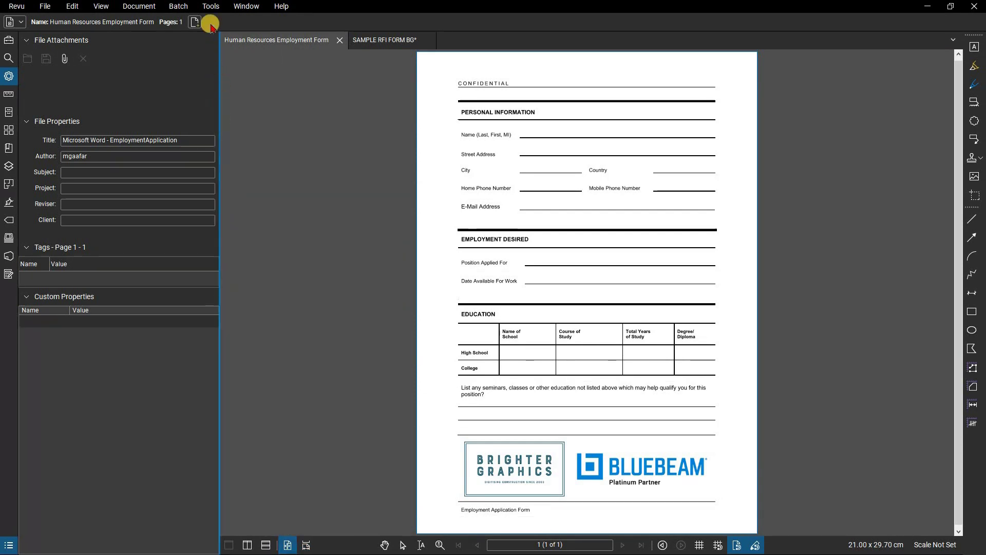
pyautogui.click(211, 6)
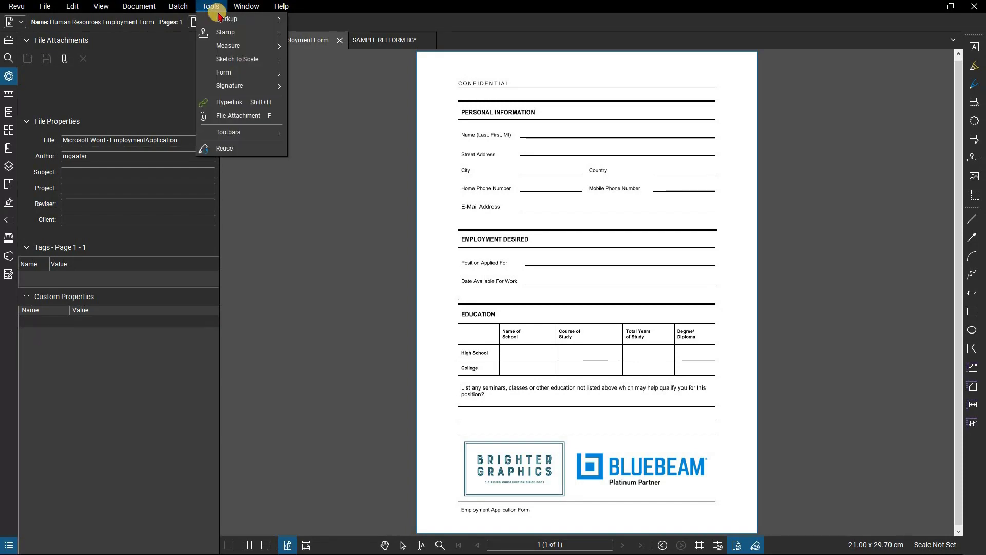
pyautogui.click(223, 73)
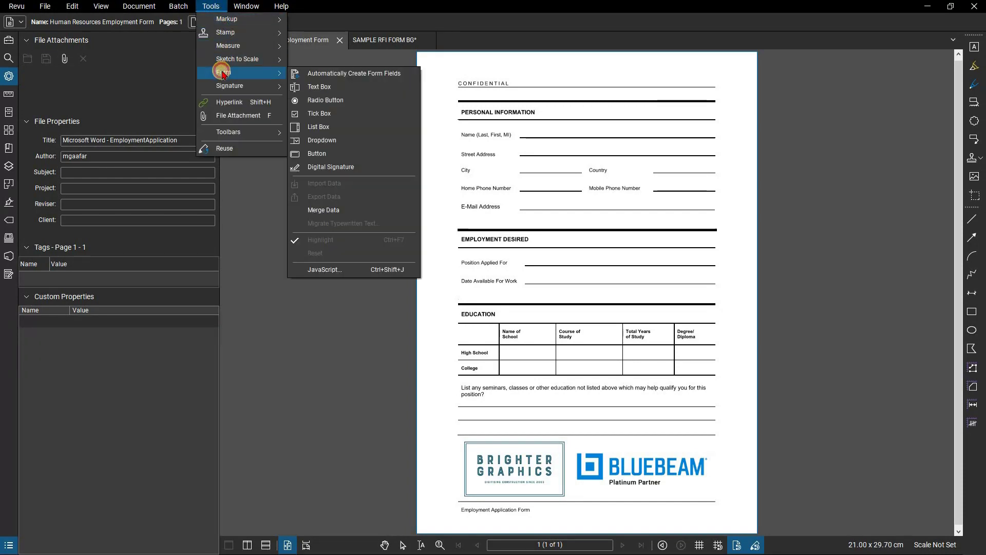
pyautogui.click(317, 74)
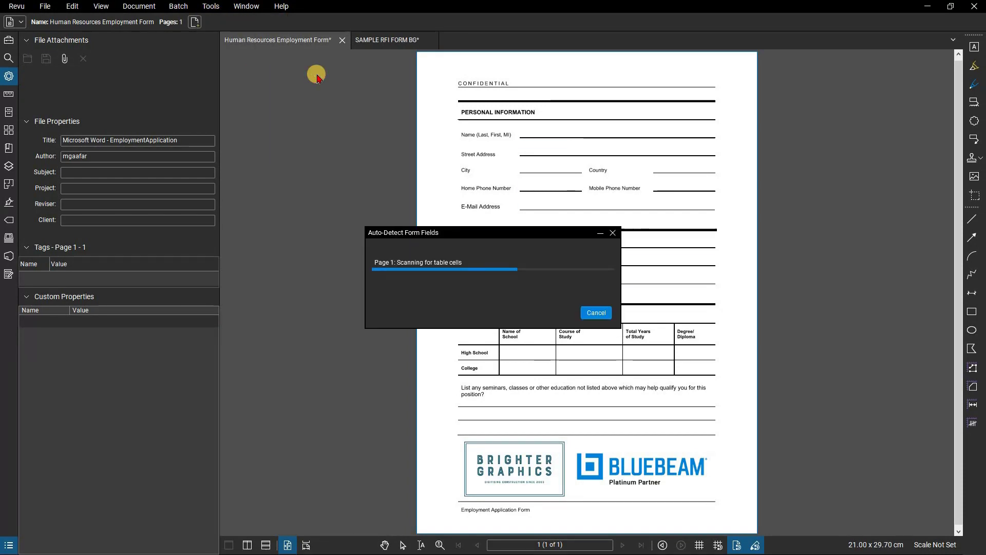